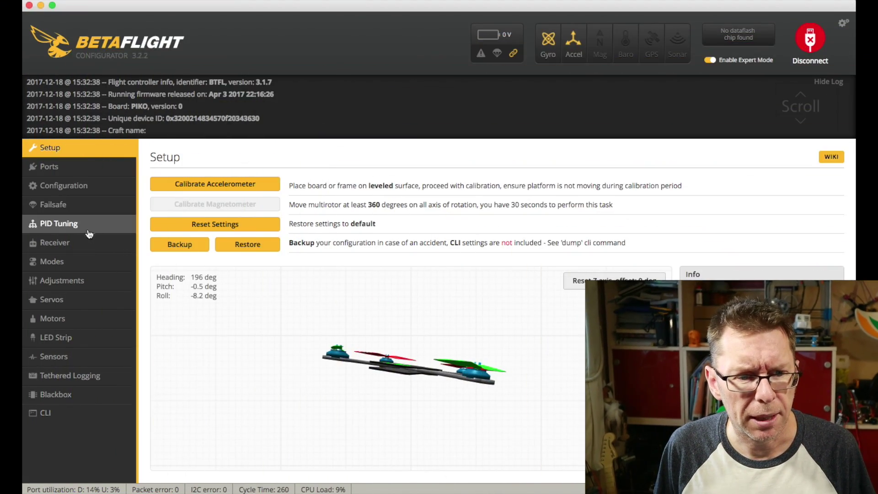
Set the RC Deadband to 0 in the receiver settings
click(92, 243)
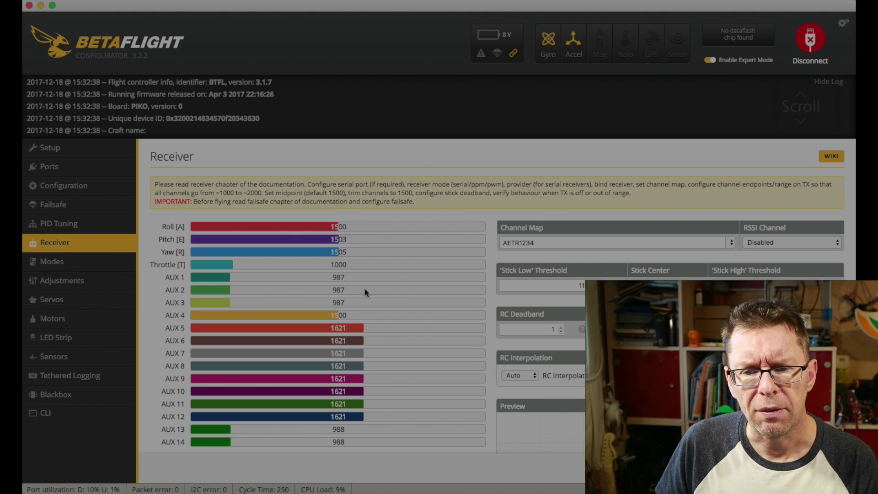
click(561, 332)
scroll(542, 314, down, 2)
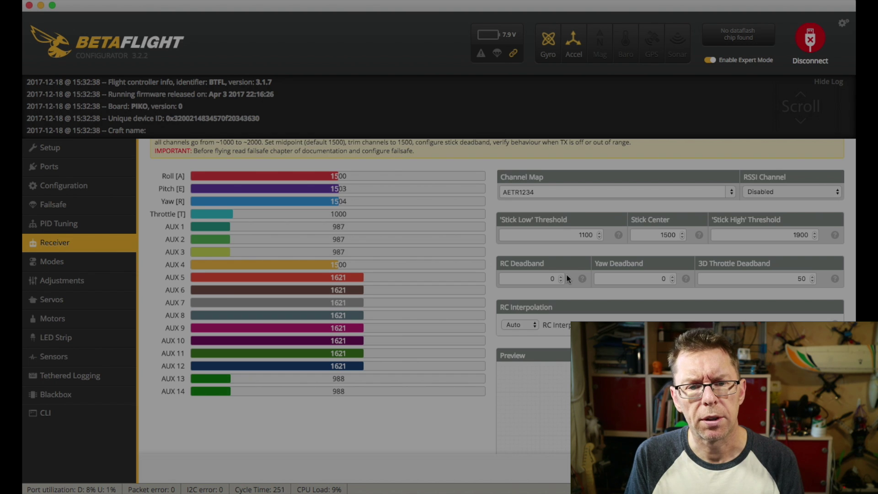
click(565, 279)
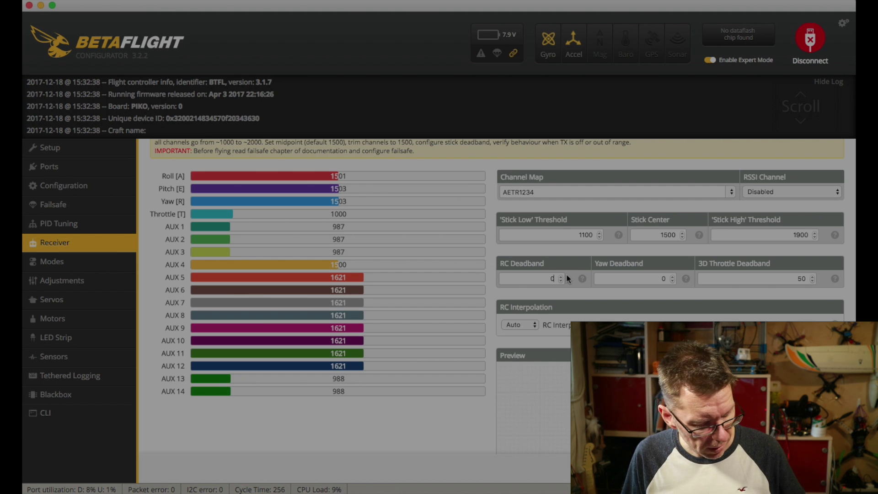
List the receiver channel ranges in the CLI with the rxrange command
click(41, 415)
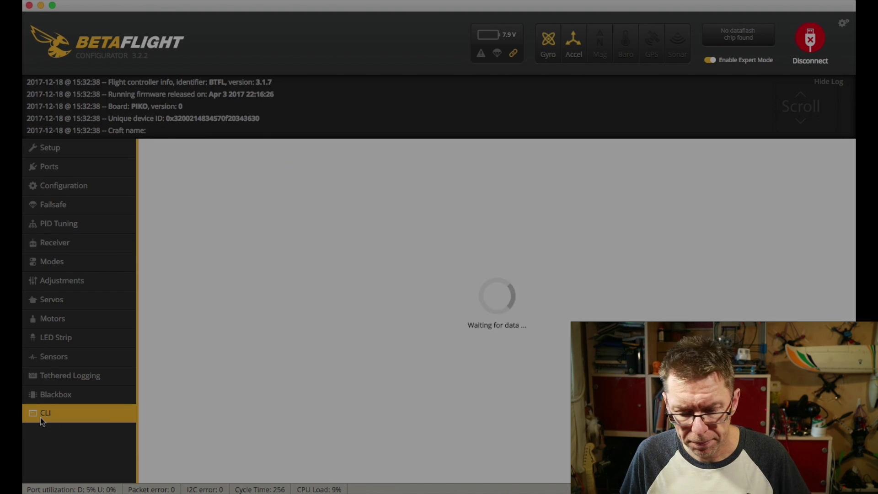
text(rxrange)
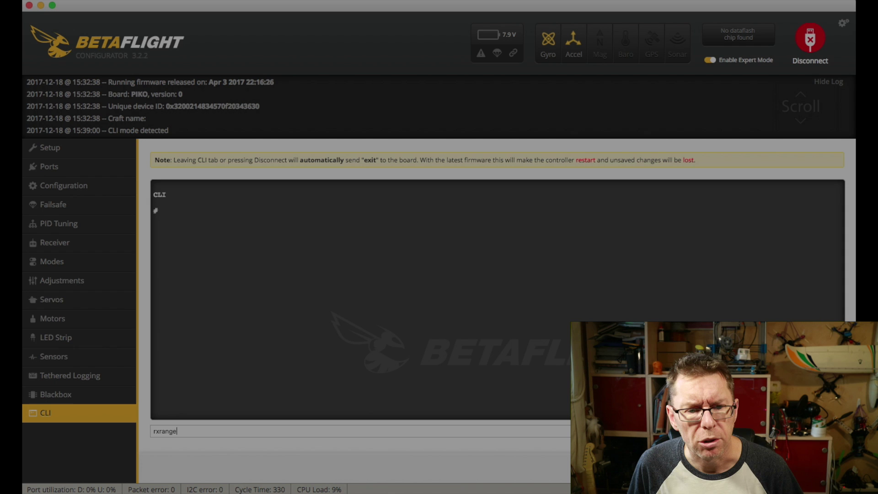
key(Return)
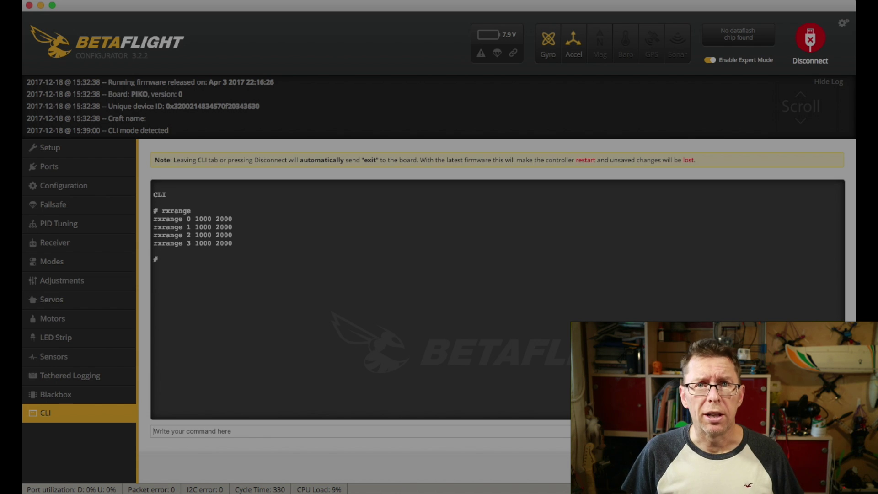
Set the receiver range of channel 0 to 987–2006 with the command rxrange 0 987 2006
text(rxrange)
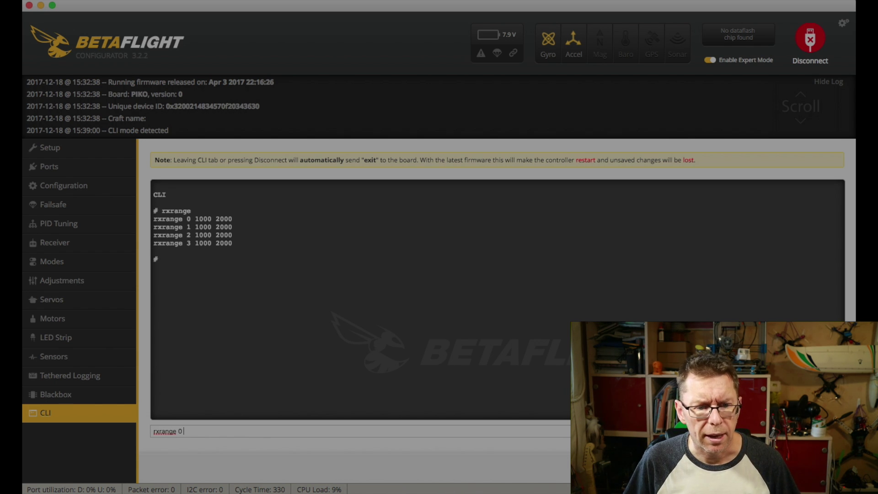
text( 0)
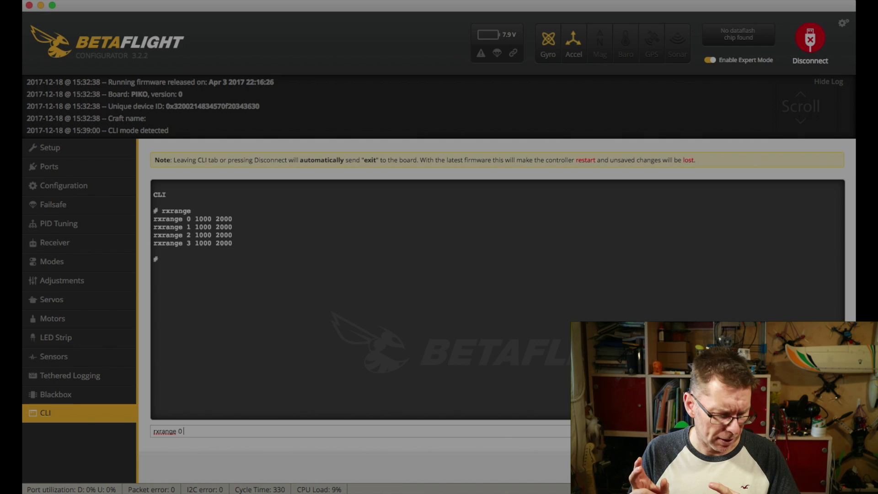
text( 9)
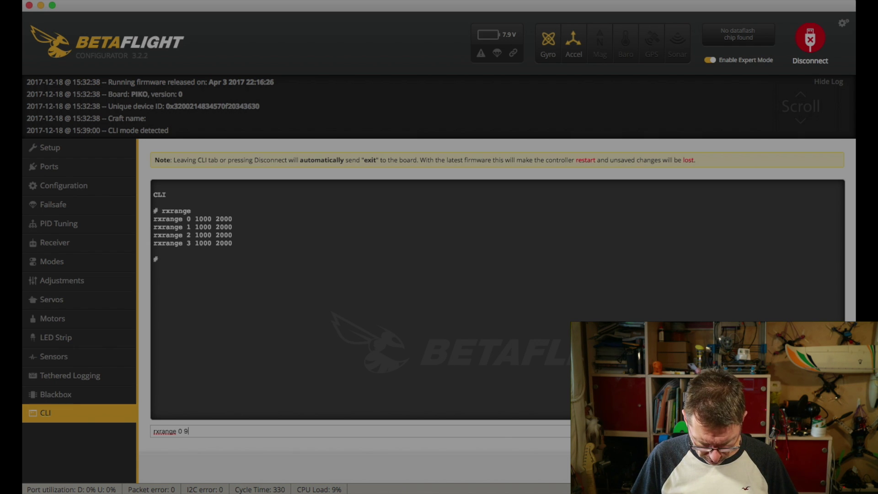
text(87 2006)
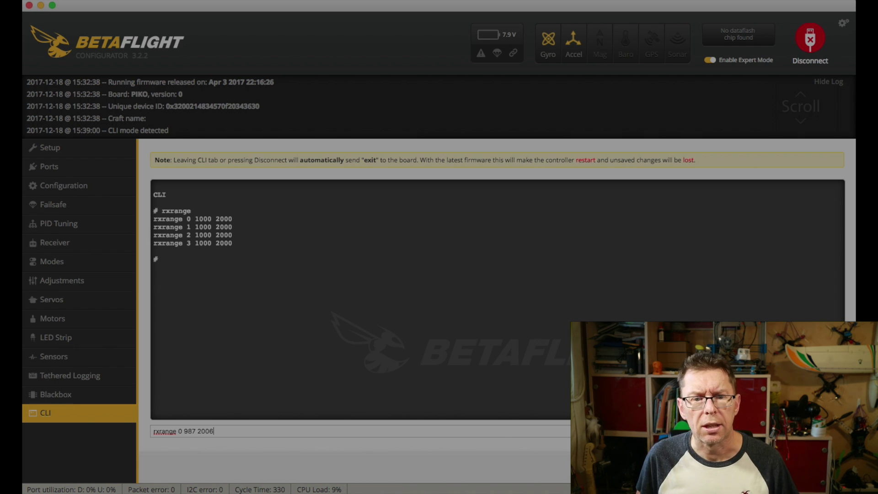
key(Return)
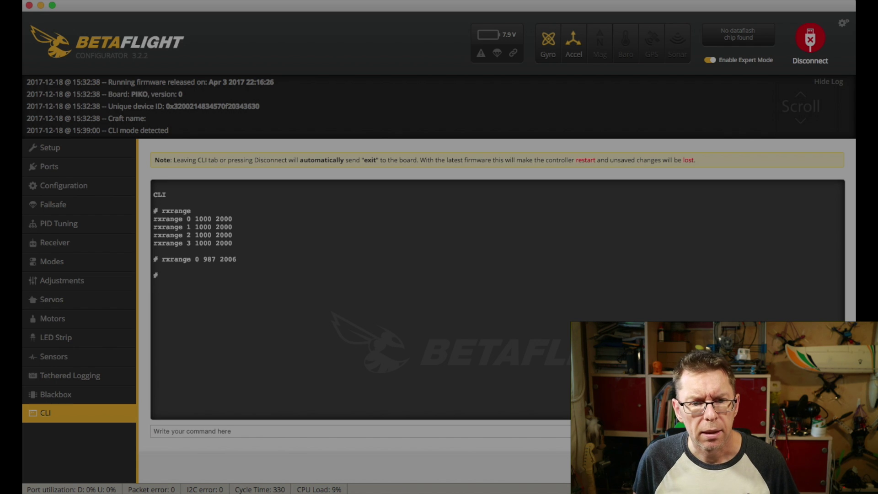
Run rxrange again to check the channel 0 range
text(rxrsan)
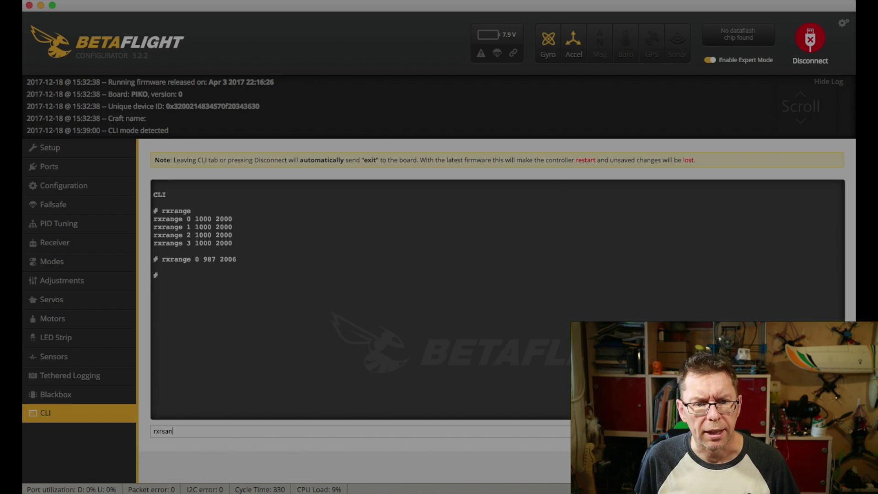
key(BackSpace)
key(BackSpace)
text(ange)
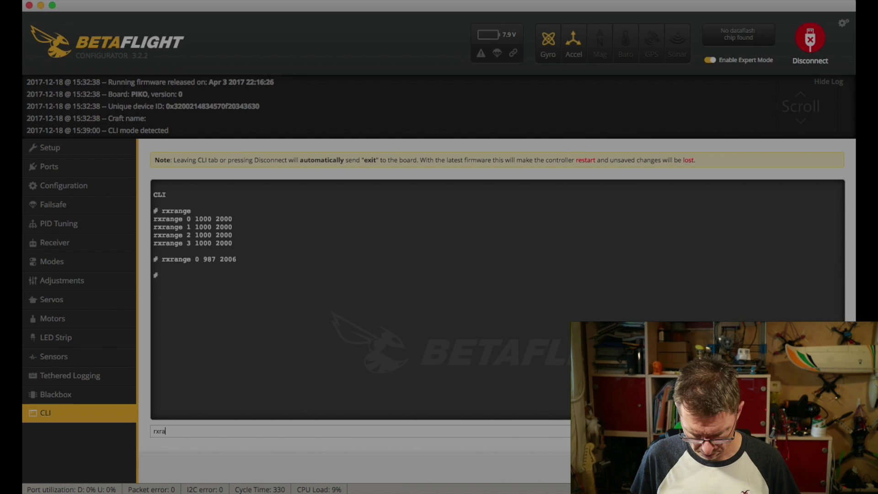
key(Return)
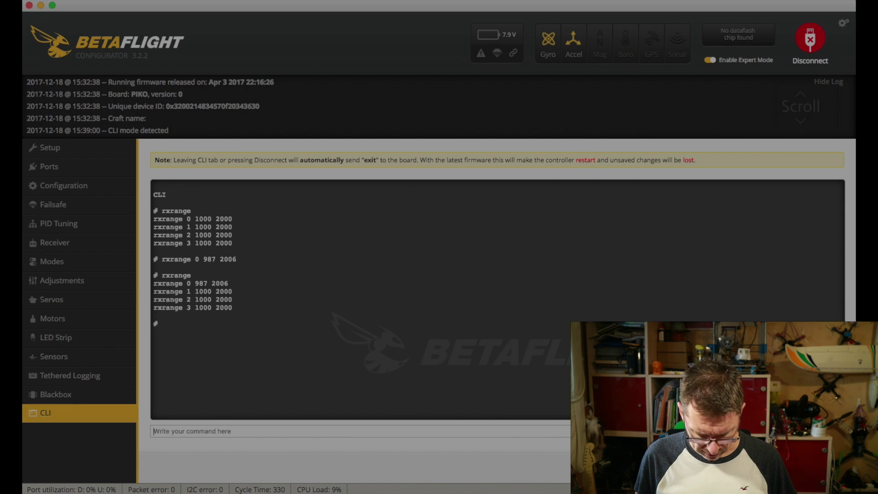
Save the CLI changes with the save command and reconnect to the flight controller's serial port
text(save)
key(Return)
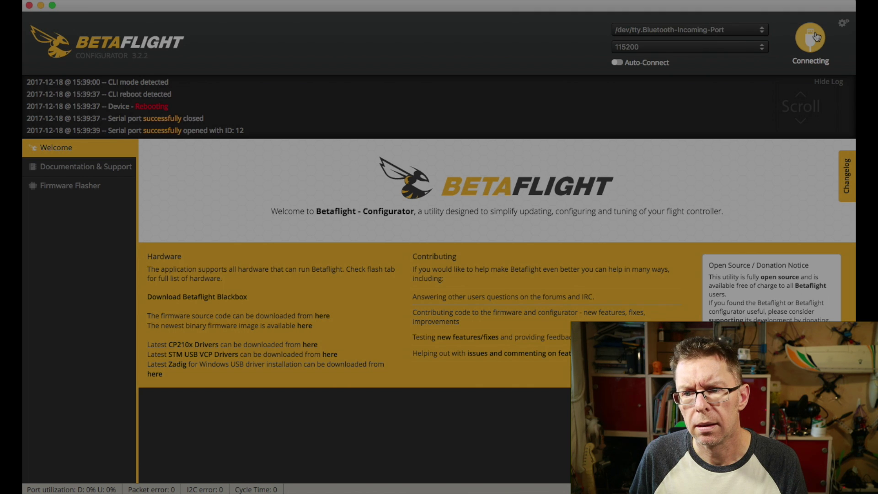
click(714, 33)
click(736, 69)
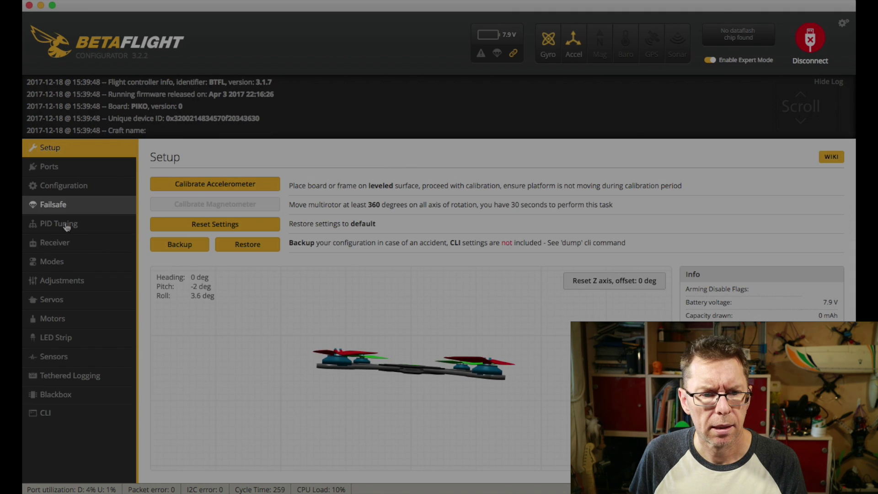
Open the receiver settings and view the available channel map presets
click(55, 242)
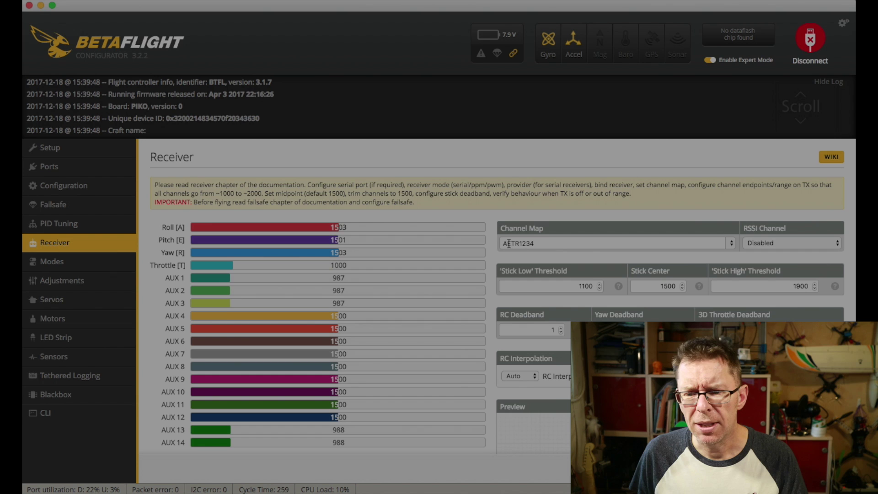
click(731, 244)
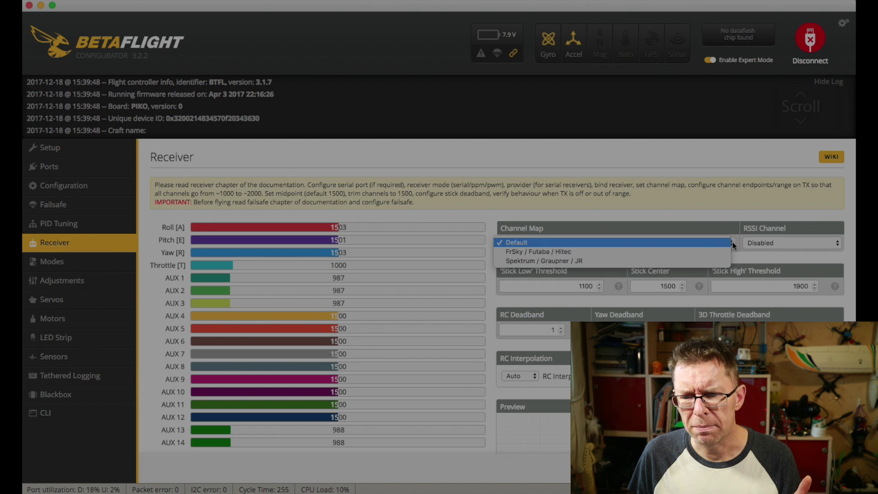
click(733, 243)
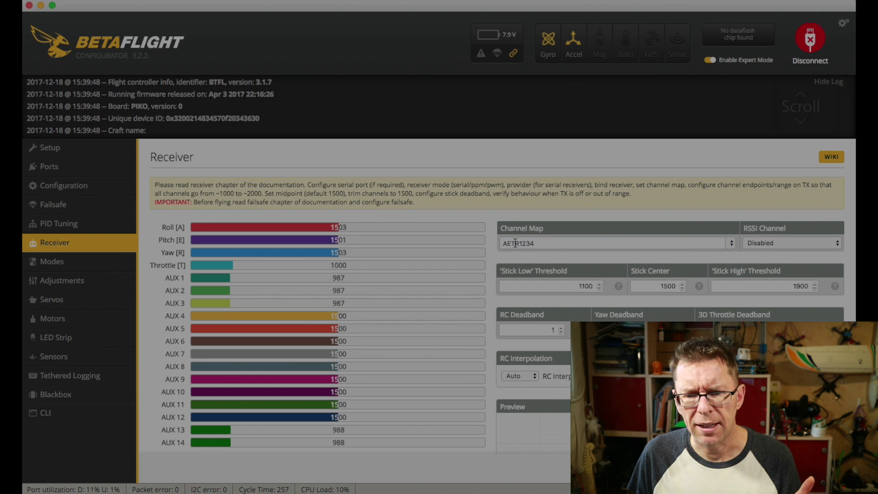
Try changing the channel map order to TEAR1234
click(515, 243)
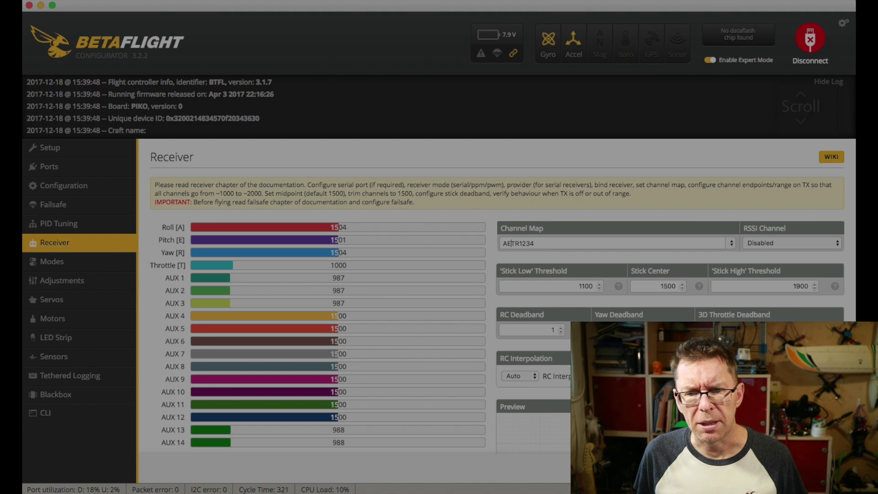
key(BackSpace)
text(T)
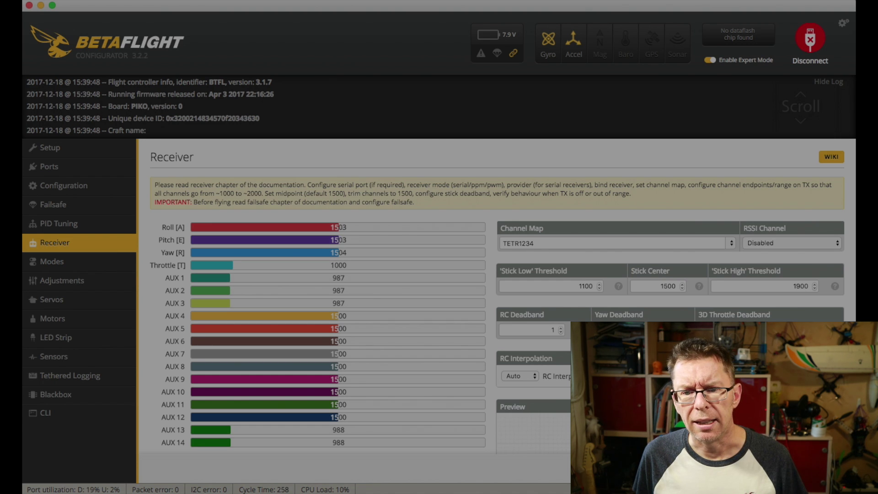
key(BackSpace)
text(A)
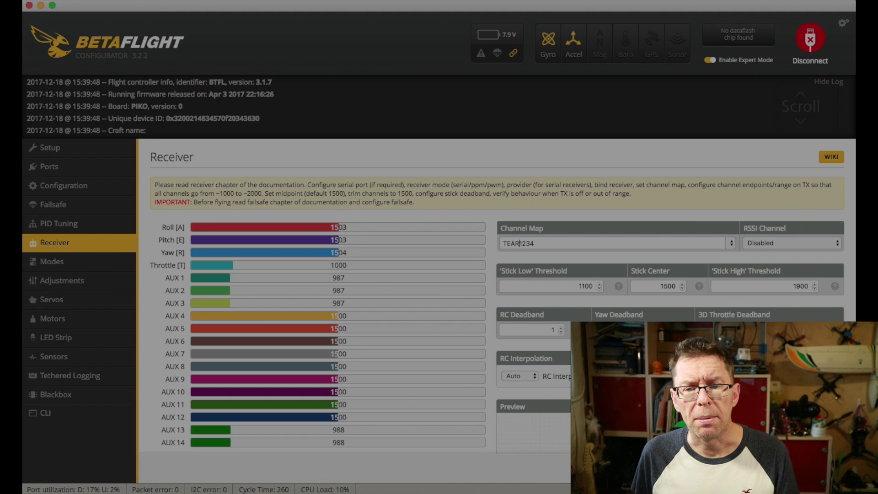
Undo the edits to the channel map
key(ctrl+z)
key(ctrl+z)
key(ctrl+z)
key(ctrl+z)
Look over the receiver settings and the channels available for RSSI
scroll(678, 194, down, 1)
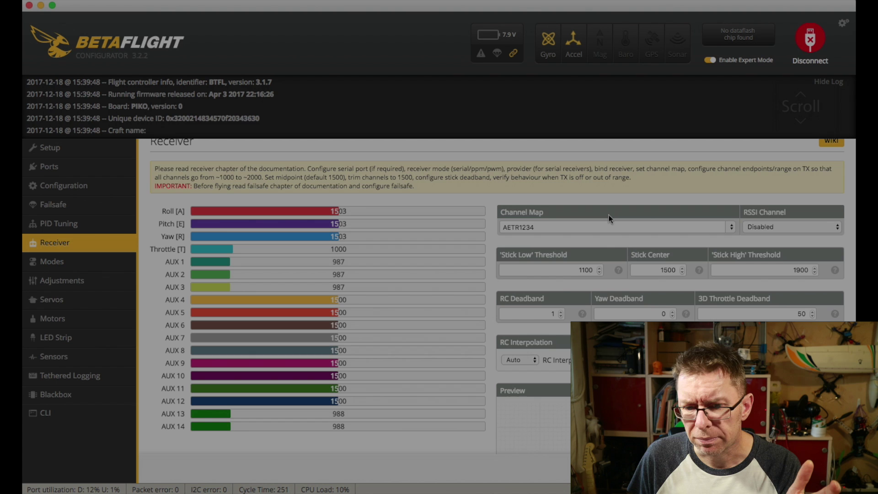
scroll(610, 219, down, 1)
scroll(610, 219, down, 1)
scroll(604, 220, up, 3)
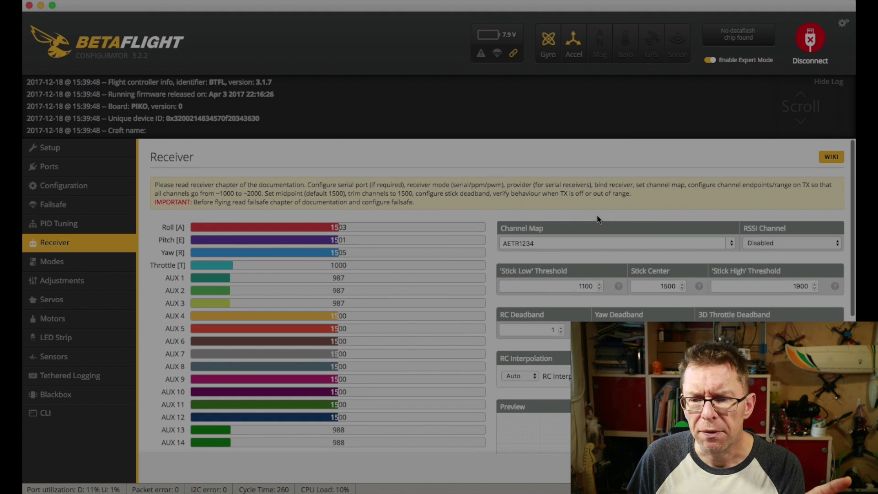
click(822, 242)
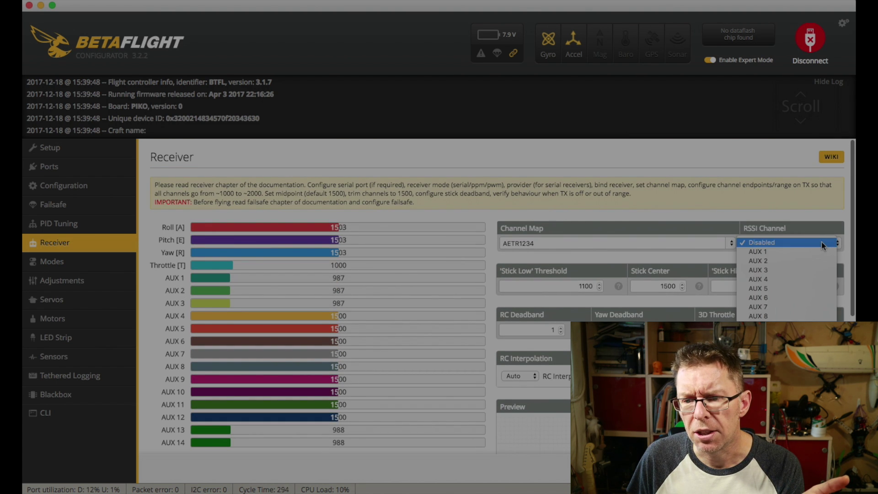
click(821, 243)
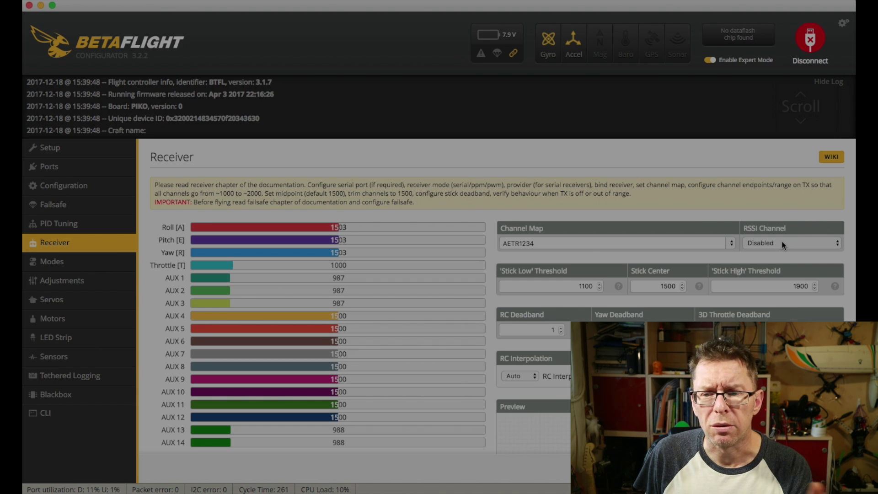
Set the RSSI Channel to AUX 12
click(819, 243)
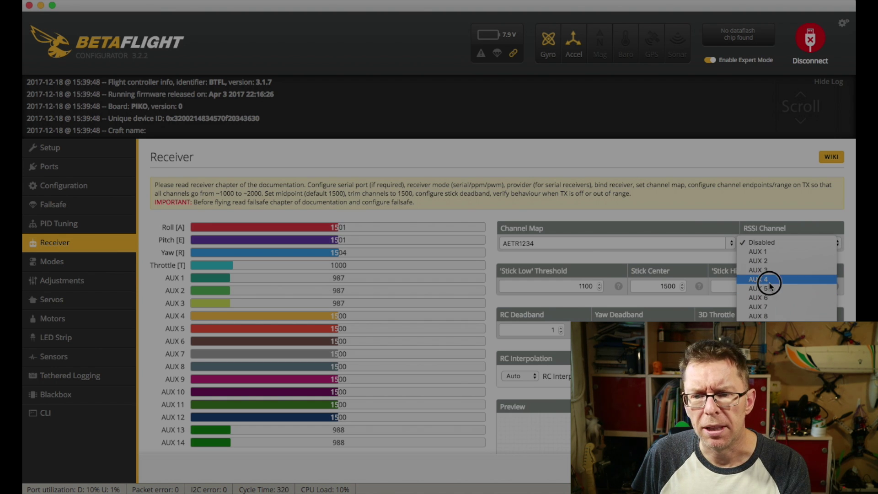
click(770, 276)
click(794, 242)
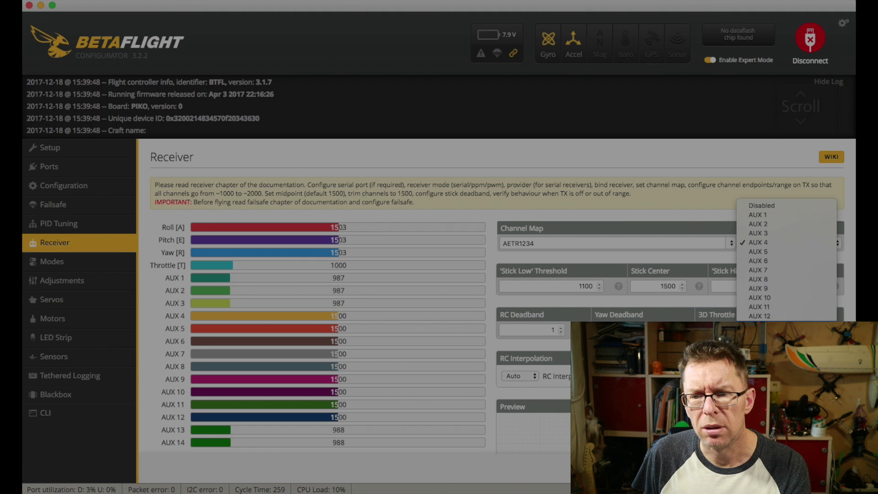
click(783, 317)
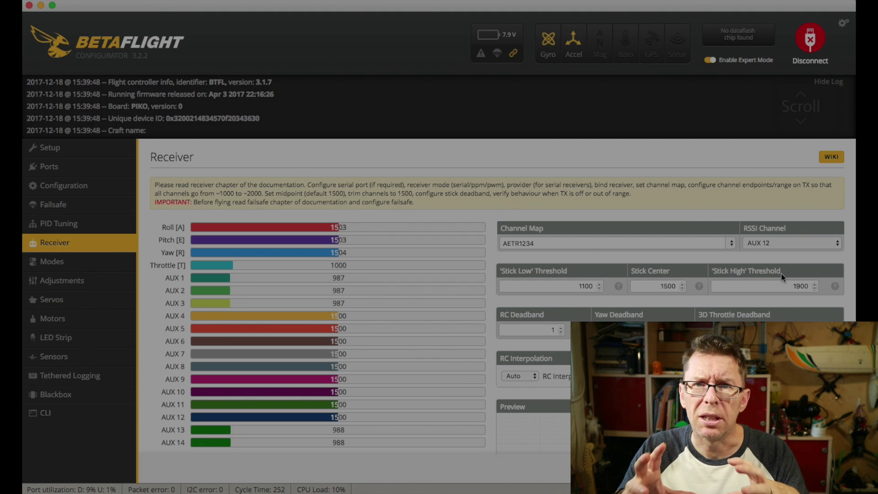
scroll(732, 218, down, 1)
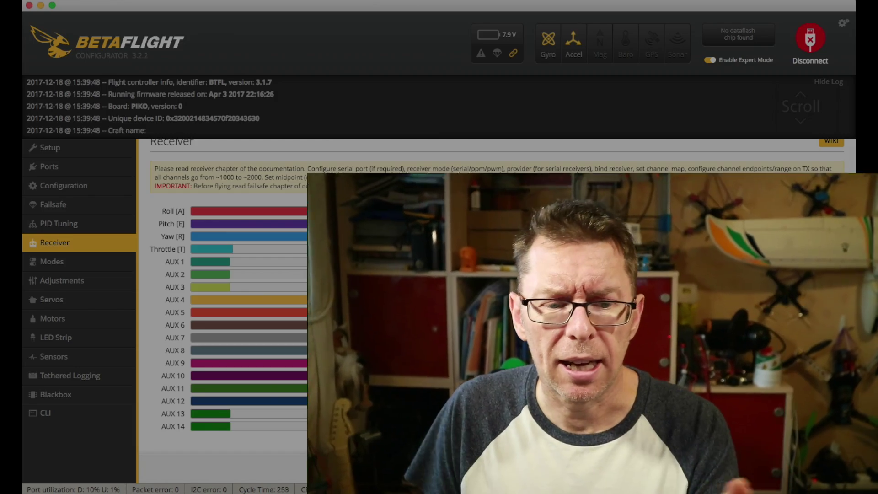